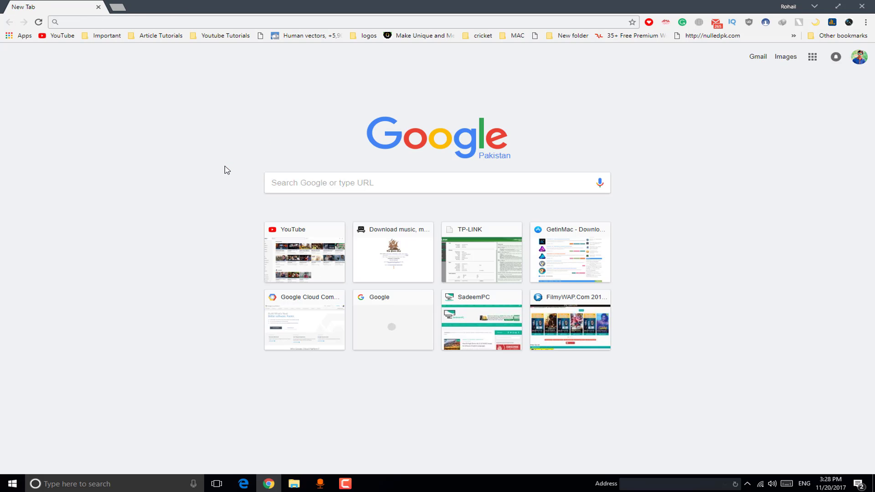
Go to YouTube and open Creator Studio for the Tech Explainer channel.
click(62, 36)
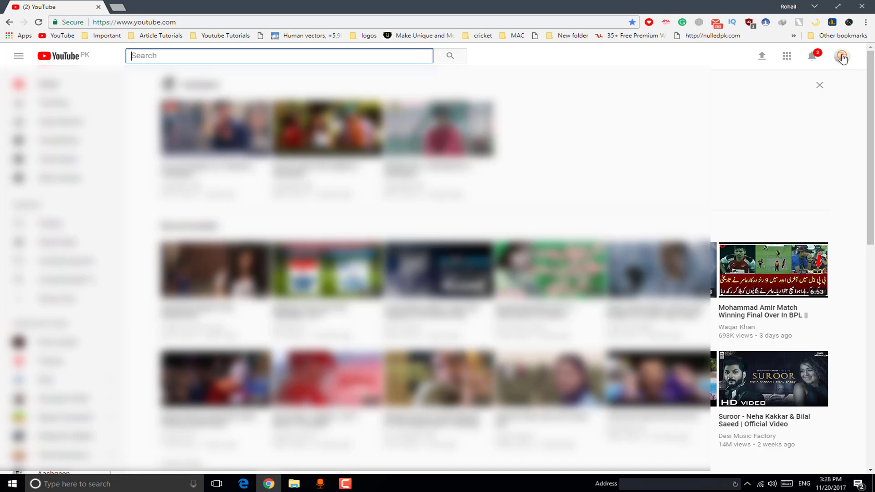
click(843, 57)
click(842, 56)
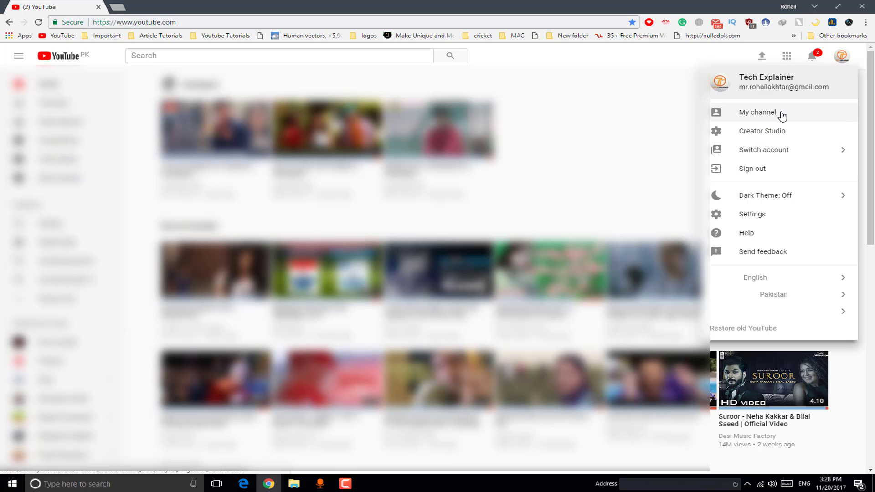
click(755, 133)
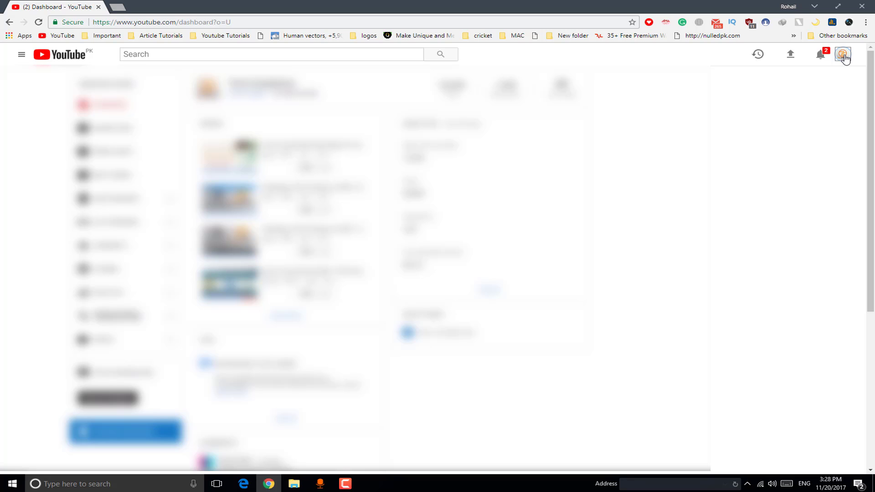
Open the channel's Status and features page through the YouTube account settings and check the Custom URL entry.
click(846, 59)
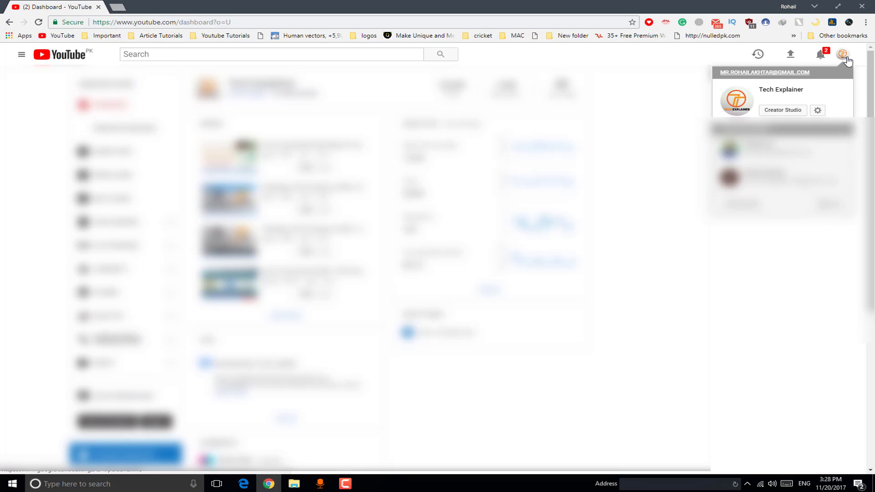
click(819, 111)
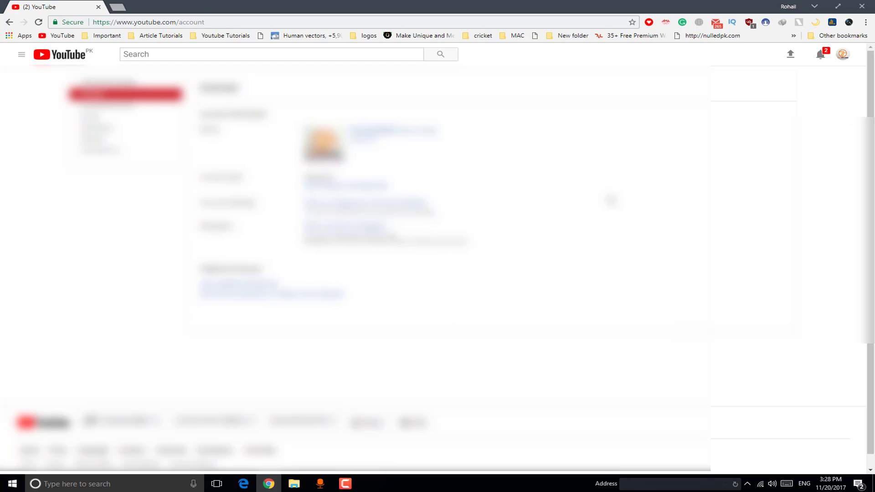
click(239, 287)
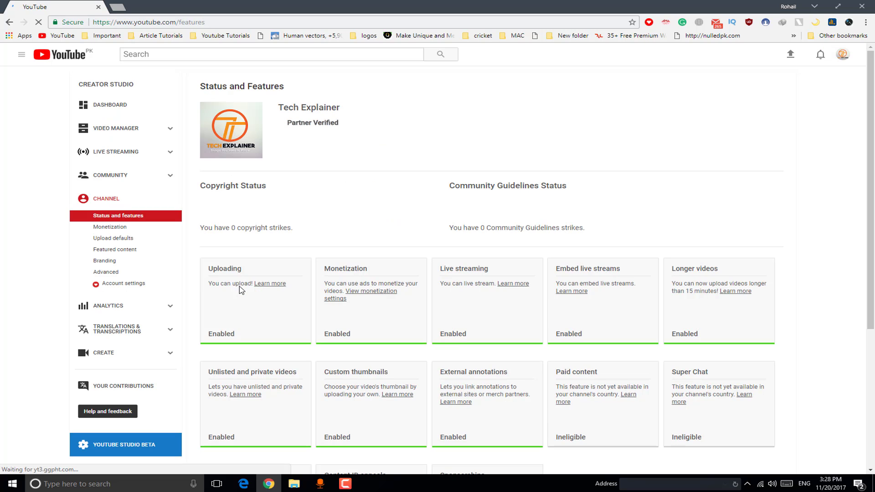
scroll(248, 289, down, 3)
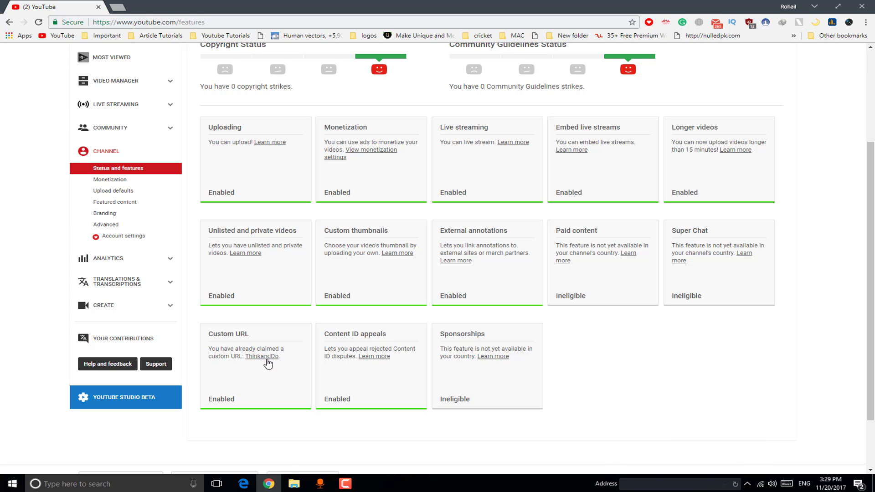
scroll(270, 366, up, 3)
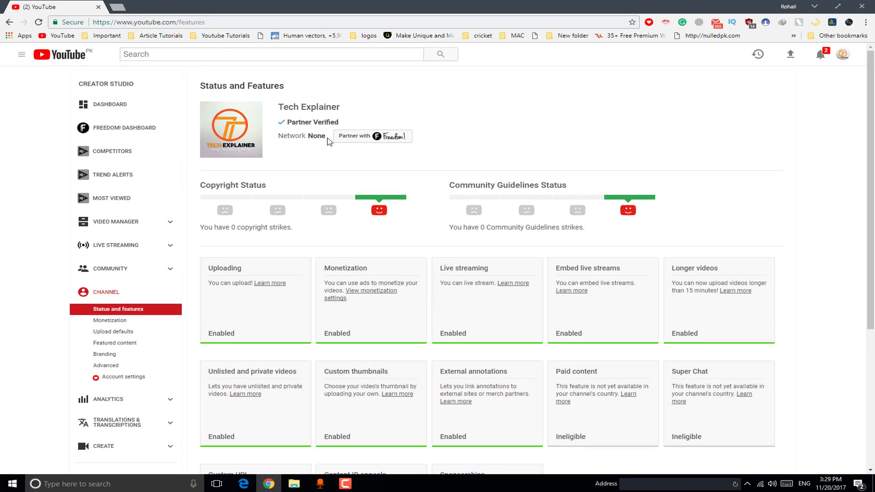
Search Google for "change custom url youtube" in a new tab and open the YouTube Help article on getting a custom URL.
click(117, 7)
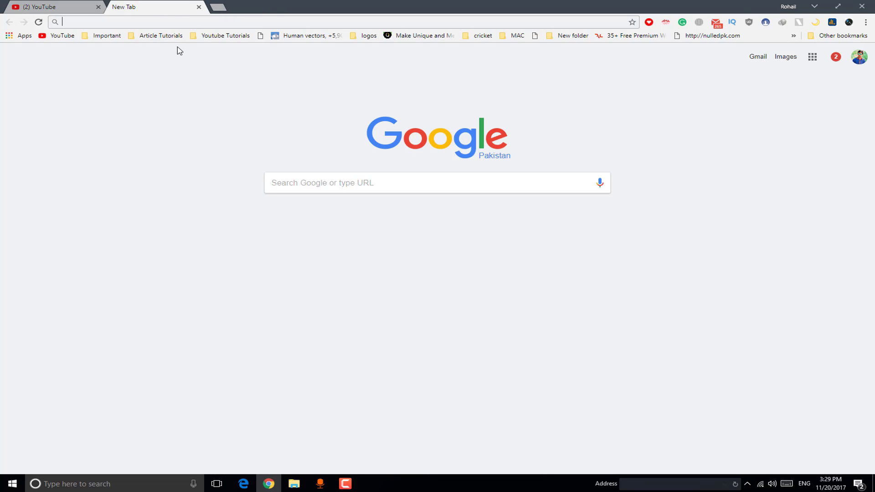
text(ch)
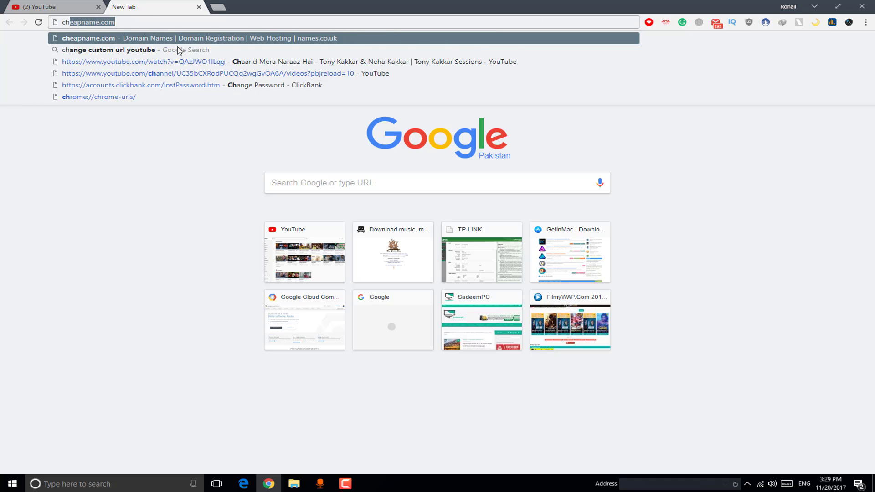
text(ange)
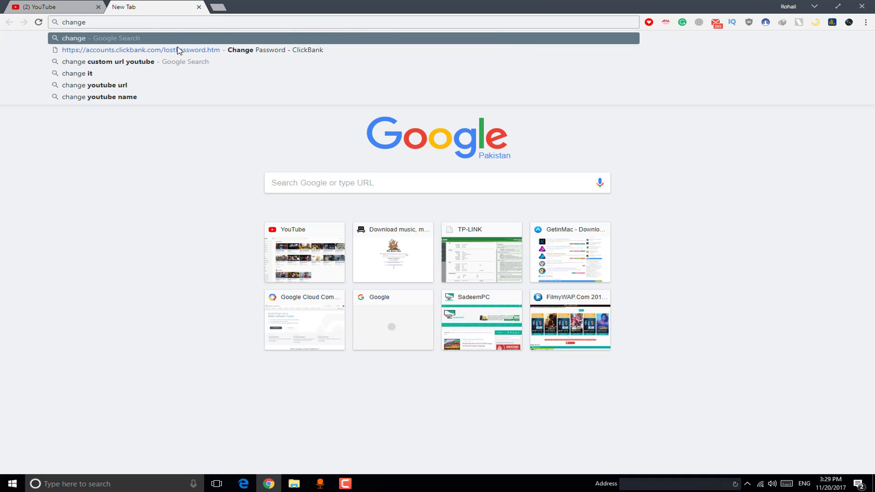
key(Down)
key(Down)
key(Return)
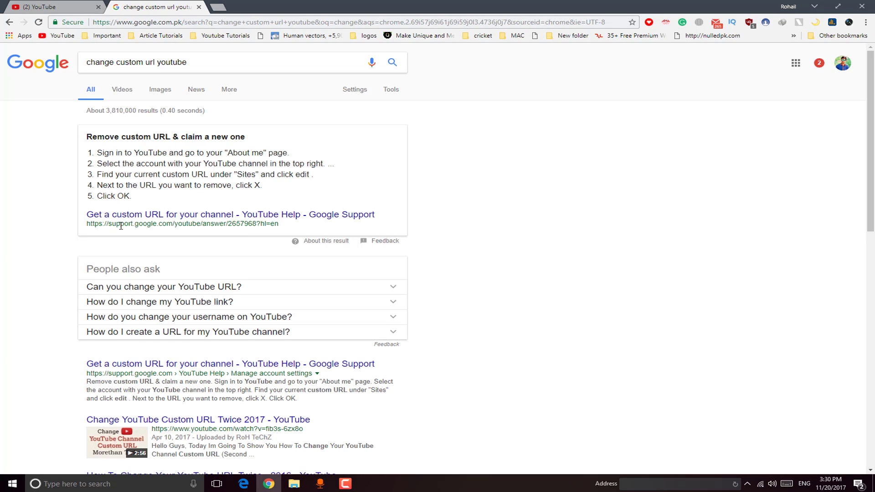
click(176, 217)
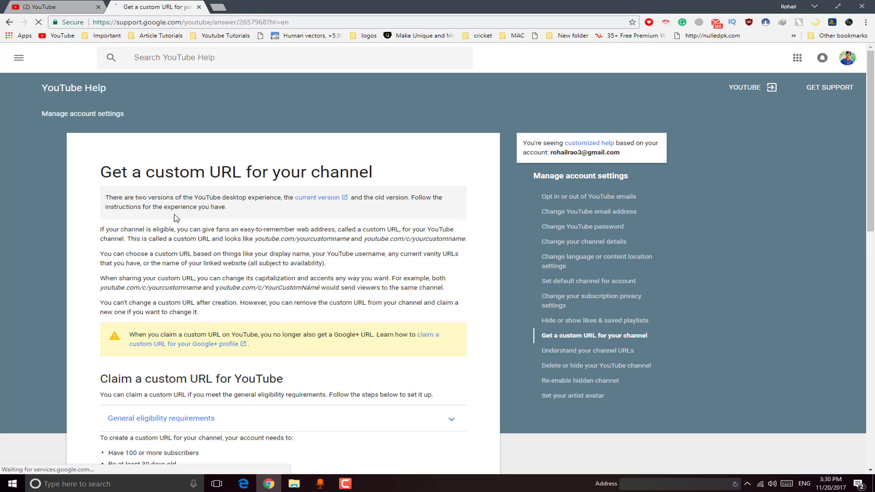
Expand the "Remove custom URL & claim a new one" section of the help article and read its instructions.
scroll(168, 205, down, 1)
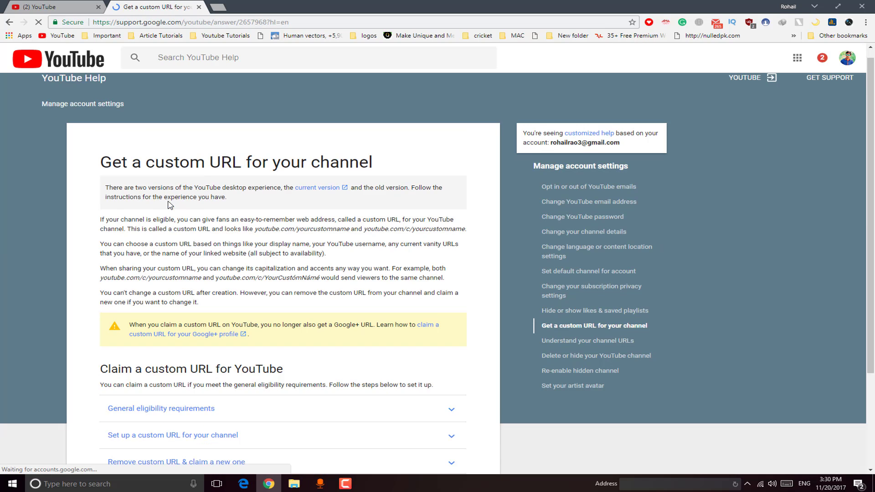
scroll(168, 204, down, 3)
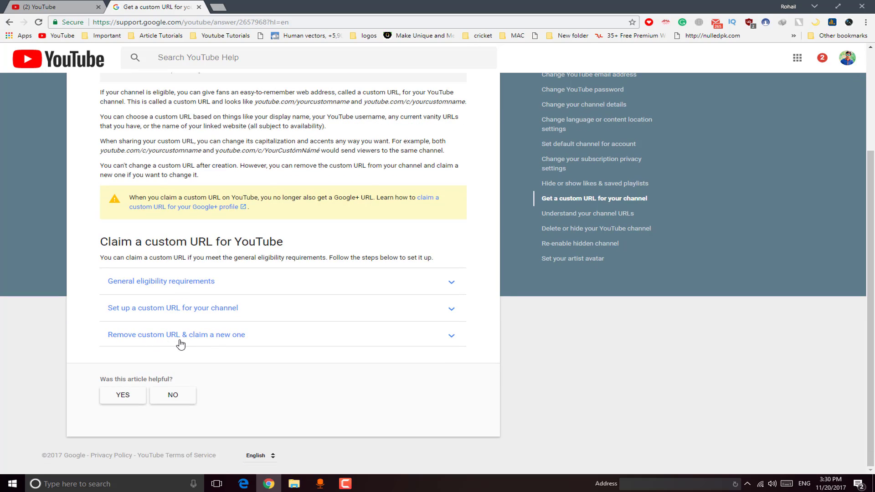
click(214, 341)
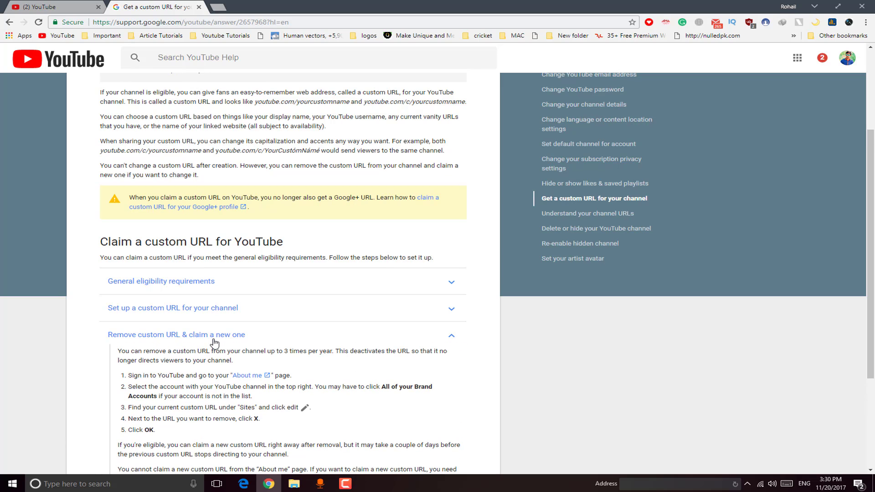
scroll(374, 258, down, 2)
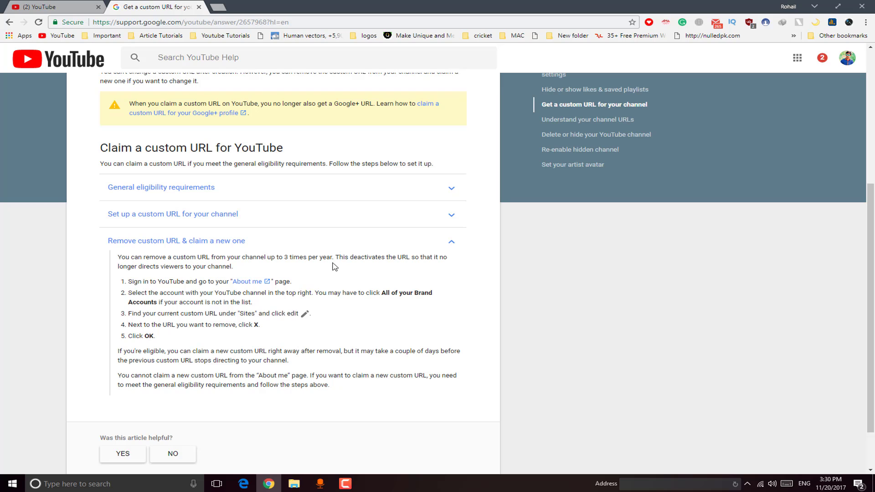
Open the "About me" page linked in the removal instructions in a new tab and switch to it.
right_click(249, 282)
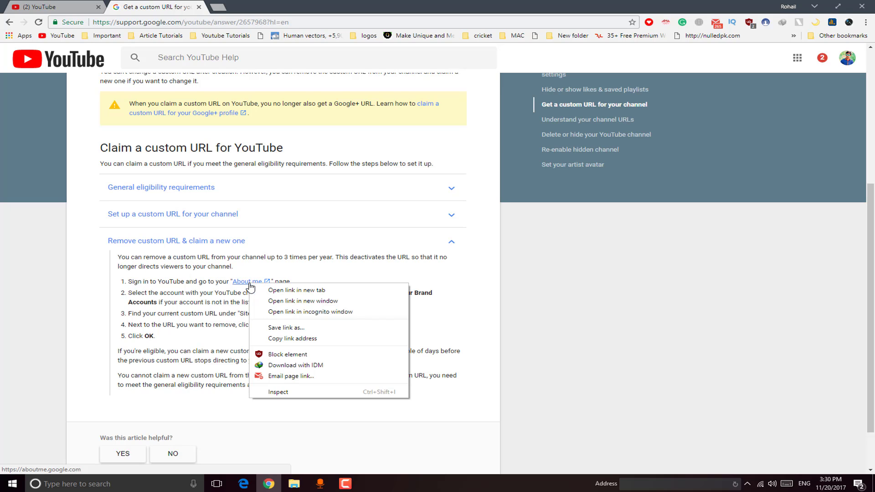
click(269, 288)
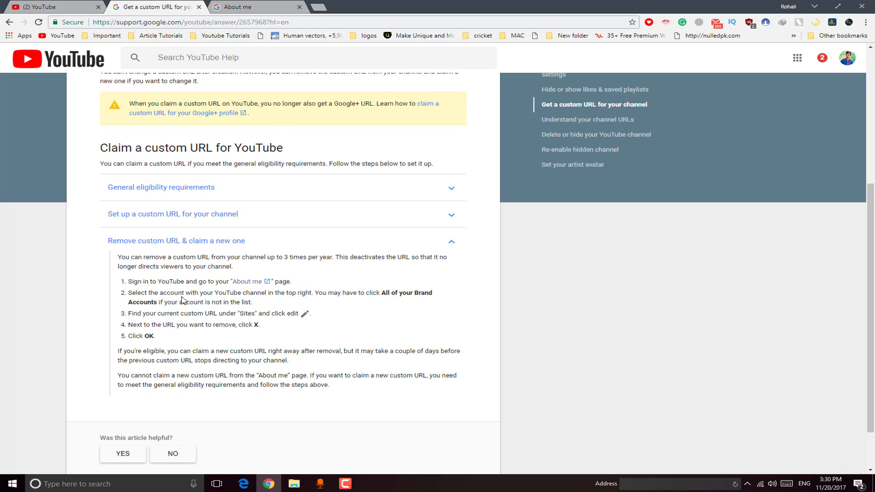
click(235, 7)
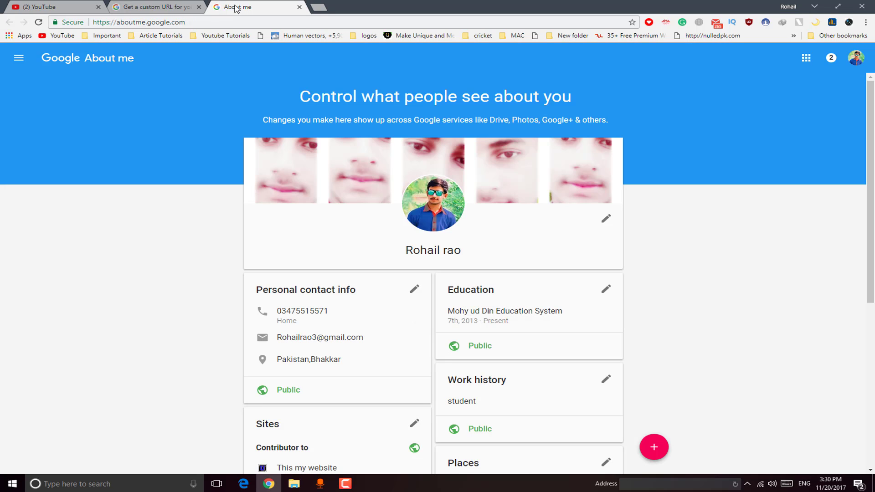
Switch the About me page to the Google account that owns the channel, and from there to the Tech Explainer brand account.
click(856, 58)
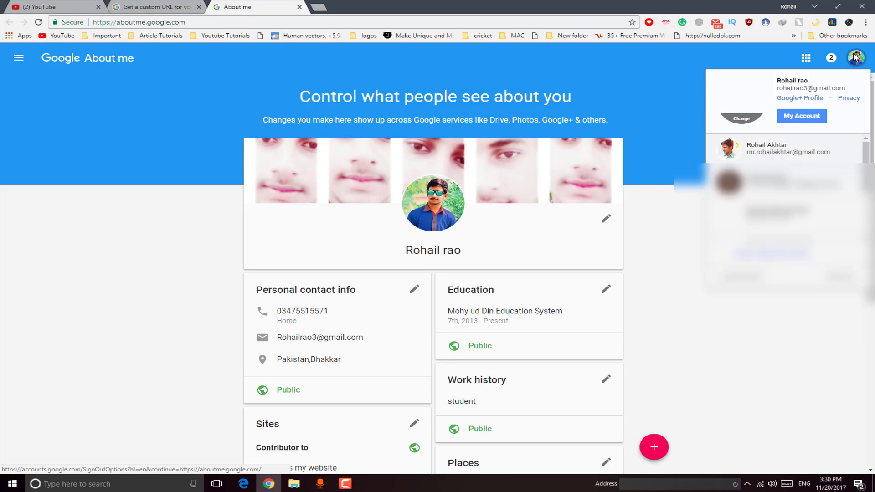
click(766, 153)
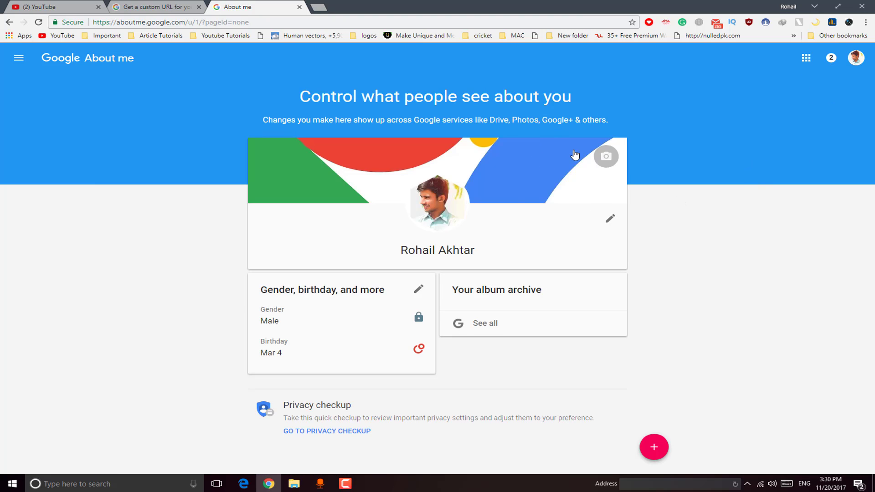
click(860, 61)
scroll(765, 208, down, 2)
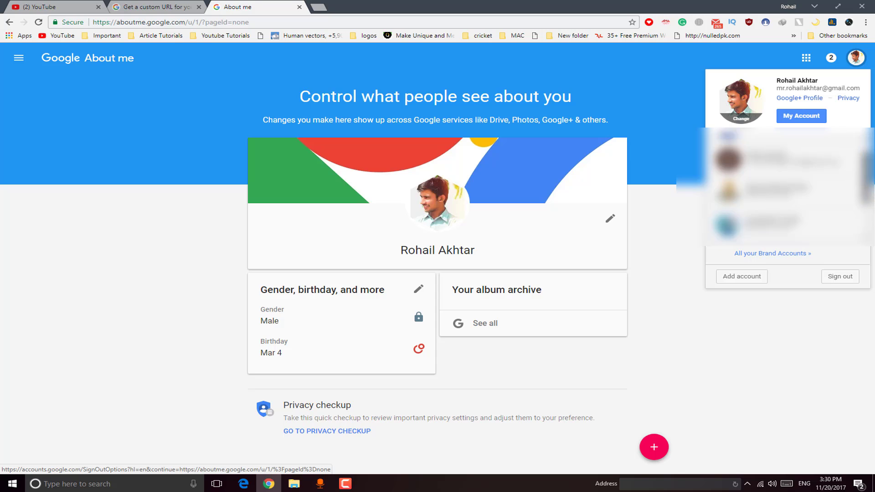
click(766, 208)
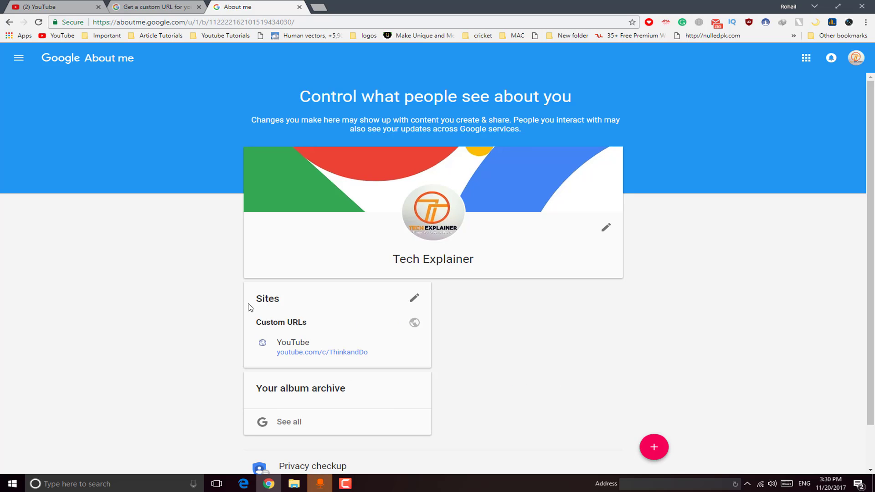
Remove the YouTube custom URL ThinkandDo from the Sites section and save the change.
click(414, 299)
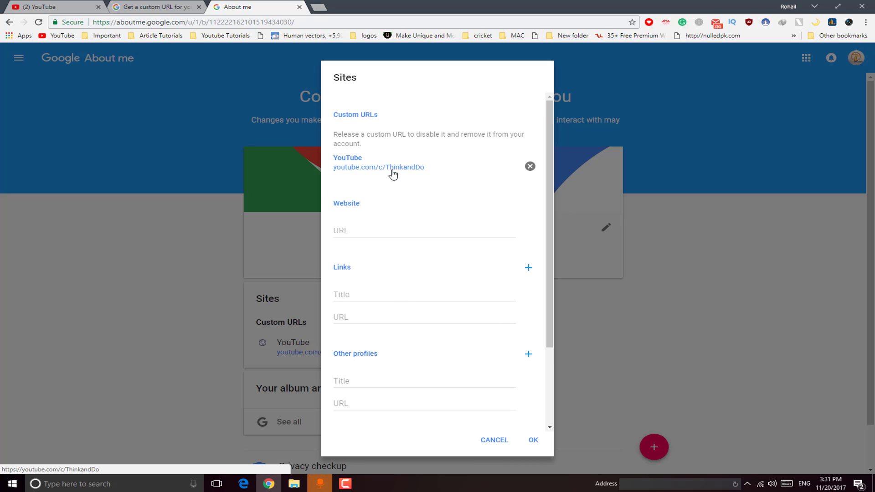
click(530, 167)
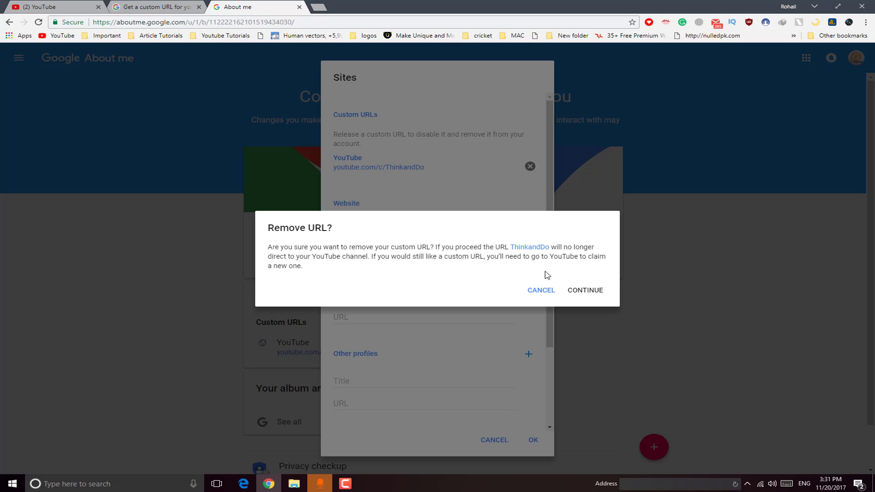
click(587, 292)
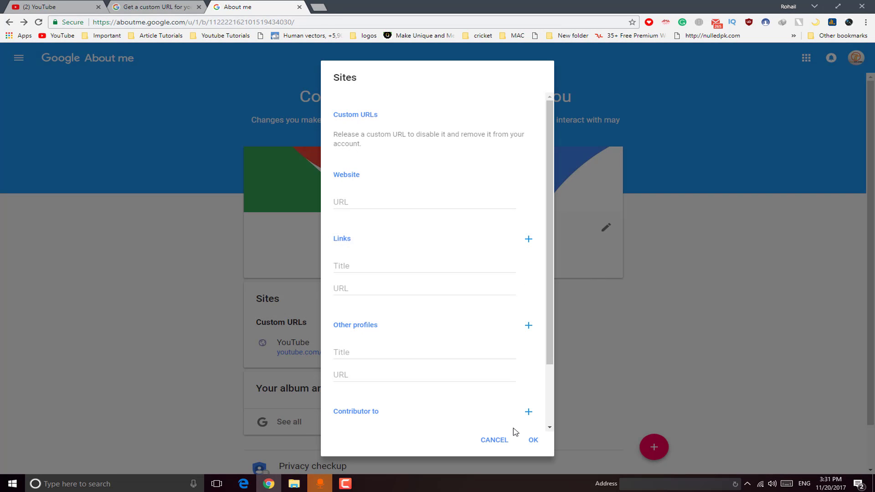
click(532, 440)
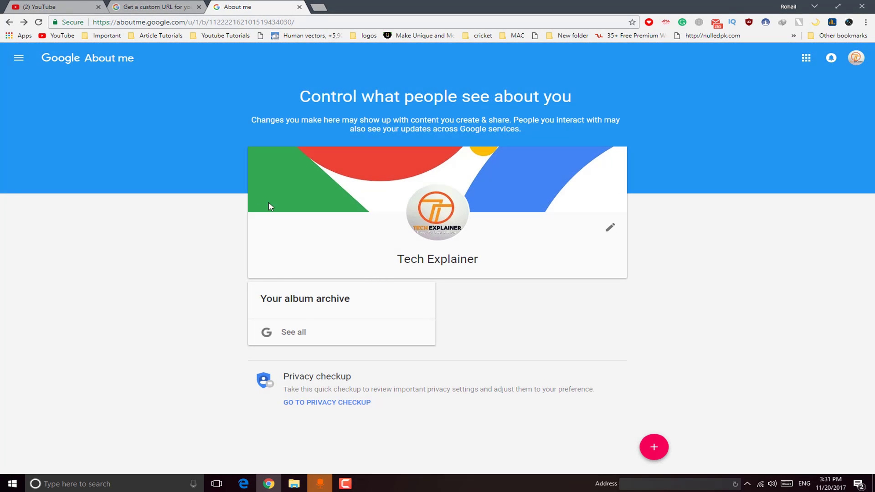
Review the help article's remaining notes, reload the channel's Status and features page, and enable the Custom URL feature.
click(160, 5)
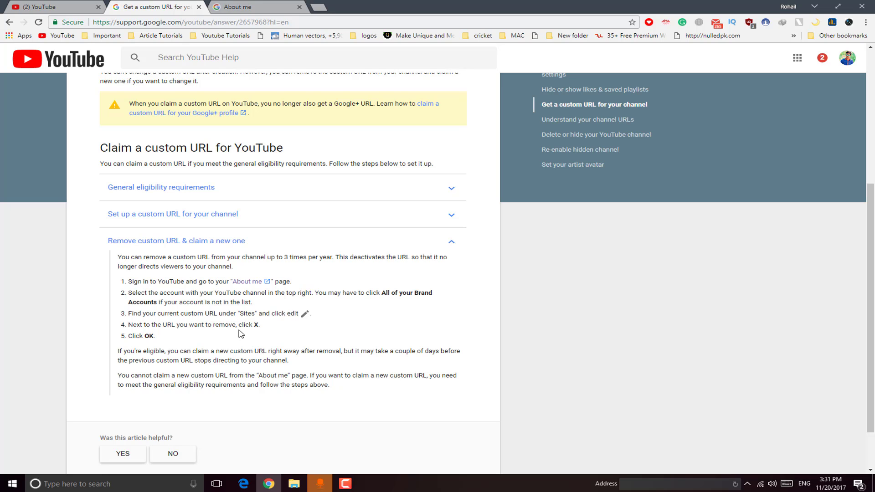
scroll(142, 339, down, 1)
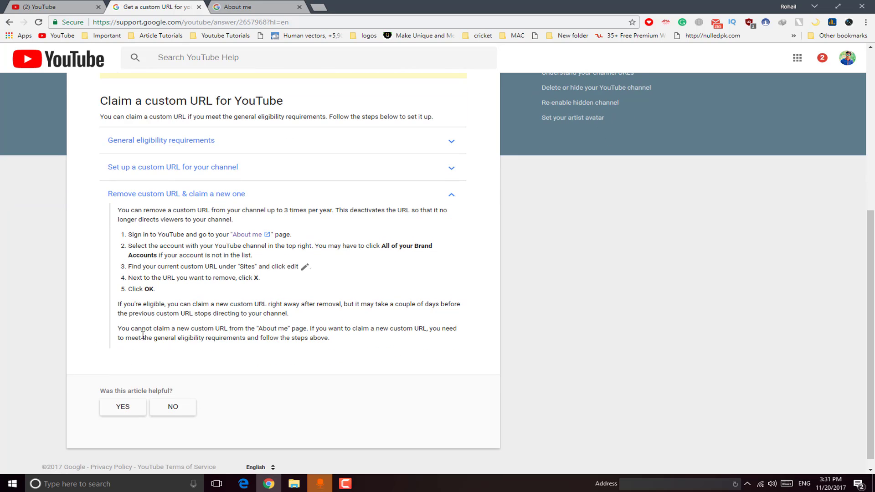
click(78, 4)
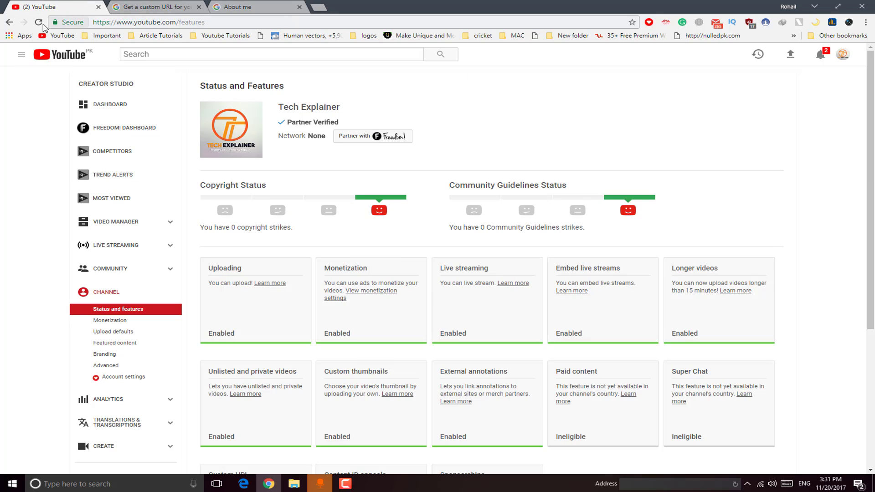
click(38, 24)
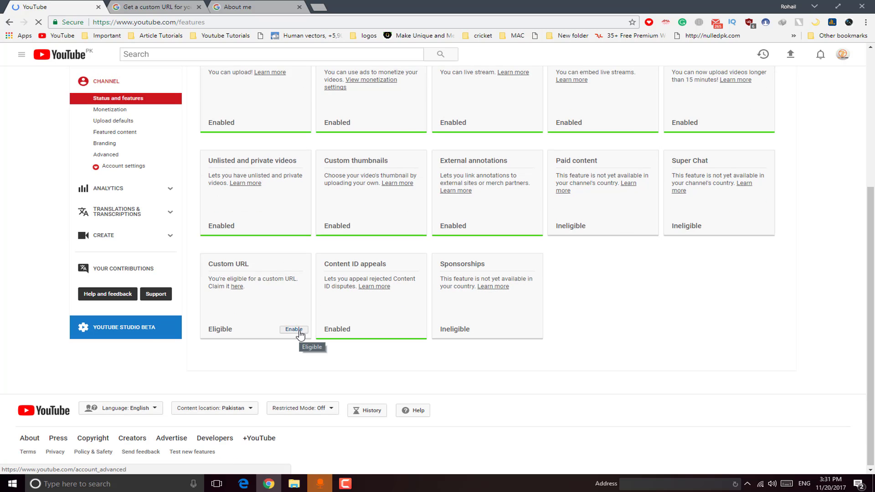
click(294, 331)
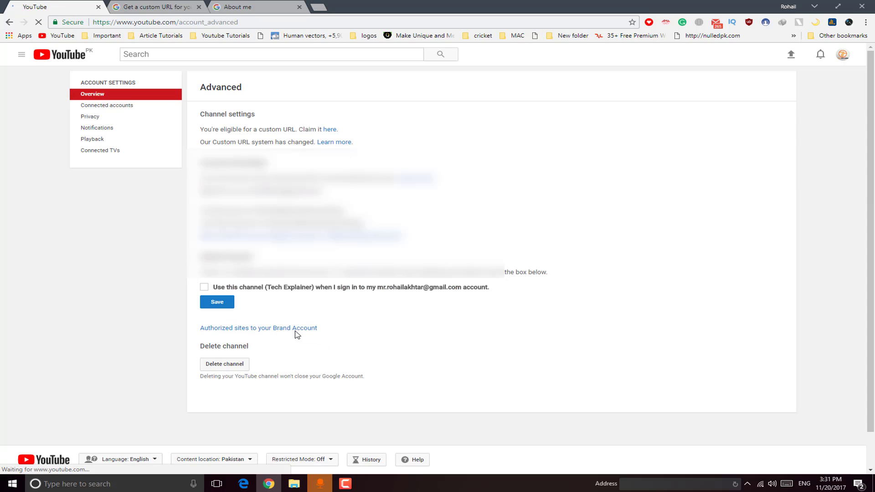
click(342, 132)
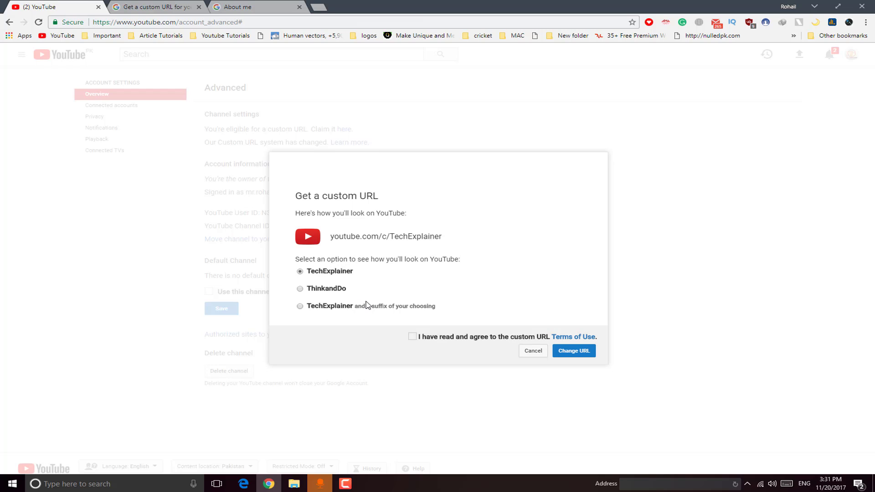
click(304, 307)
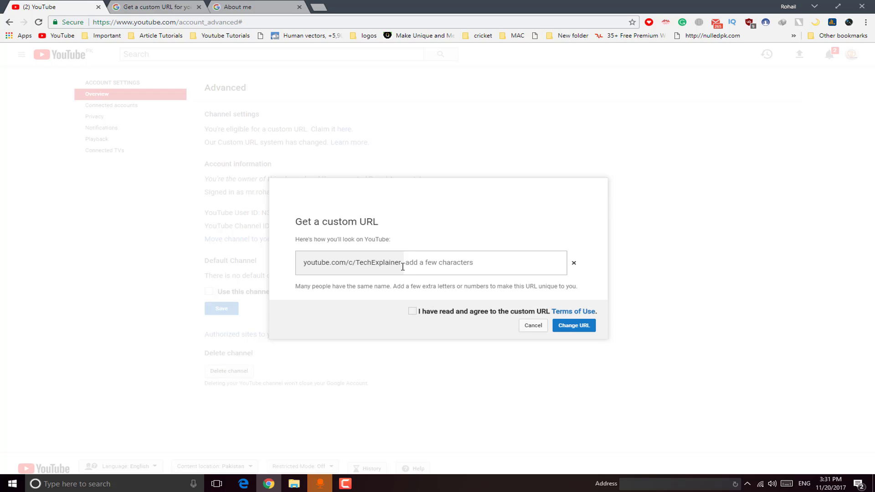
click(529, 327)
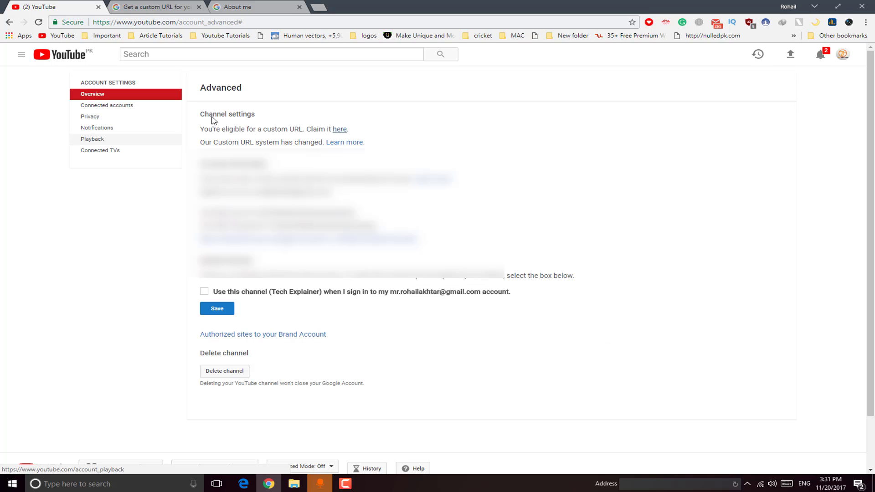
Claim youtube.com/c/TechExplainer as the channel's custom URL, agreeing to the Terms of Use and confirming the choice.
click(343, 132)
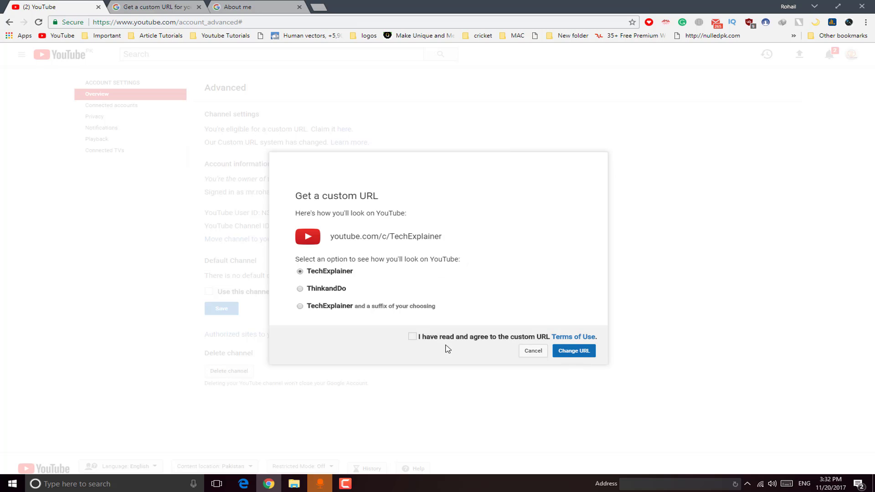
click(412, 337)
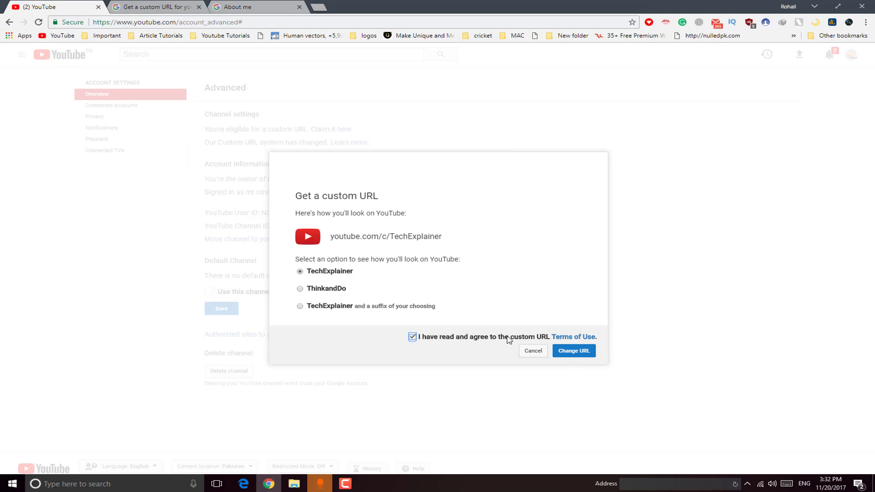
click(583, 356)
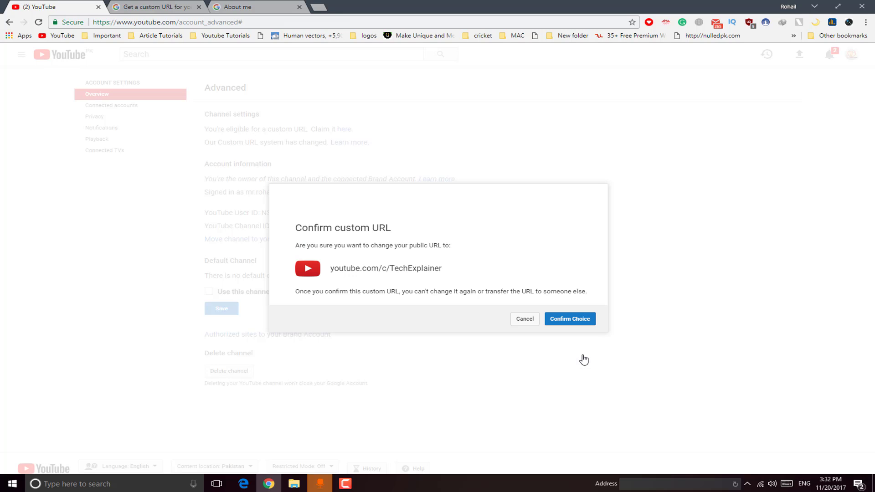
click(568, 325)
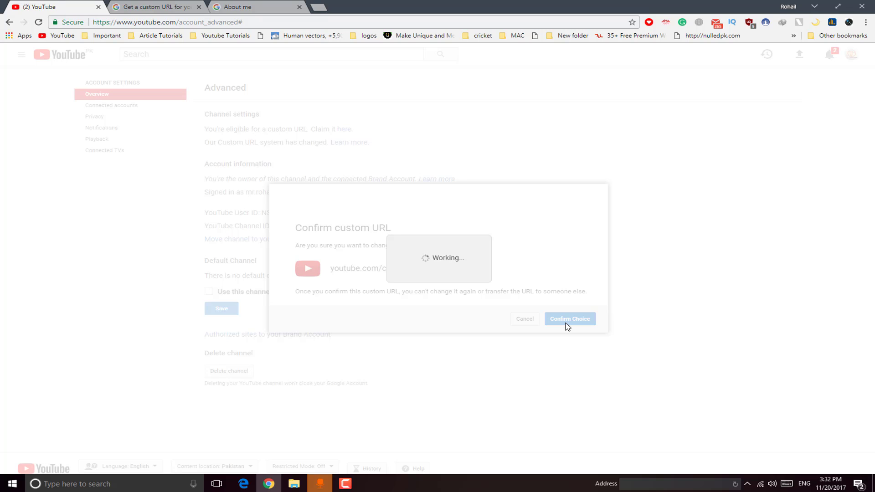